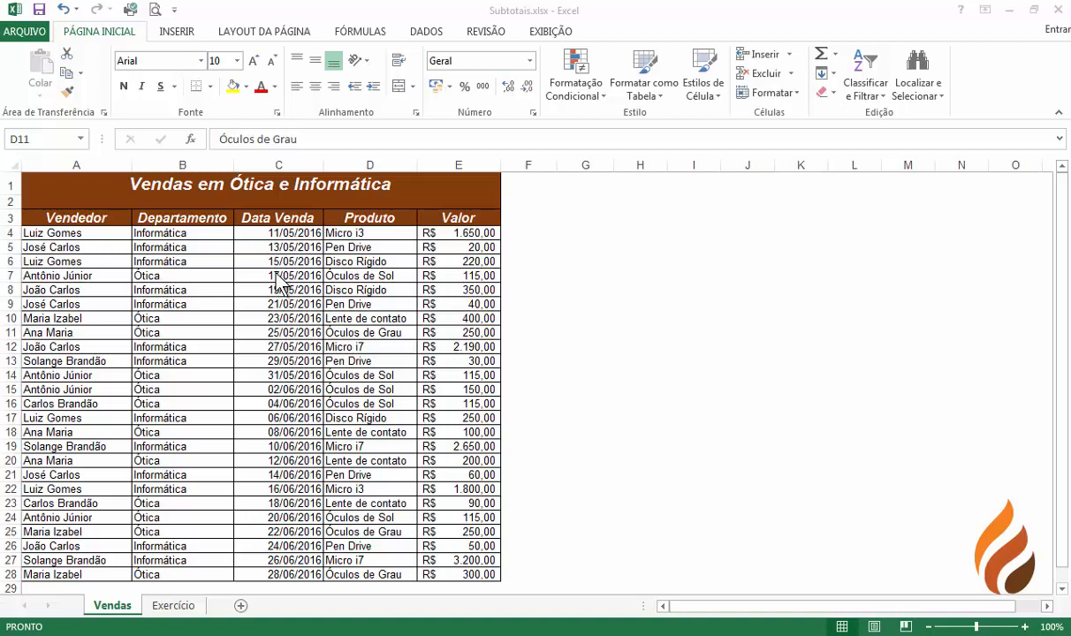
Sort the sales table by Vendedor from A to Z, then by Data Venda from oldest to newest
click(69, 216)
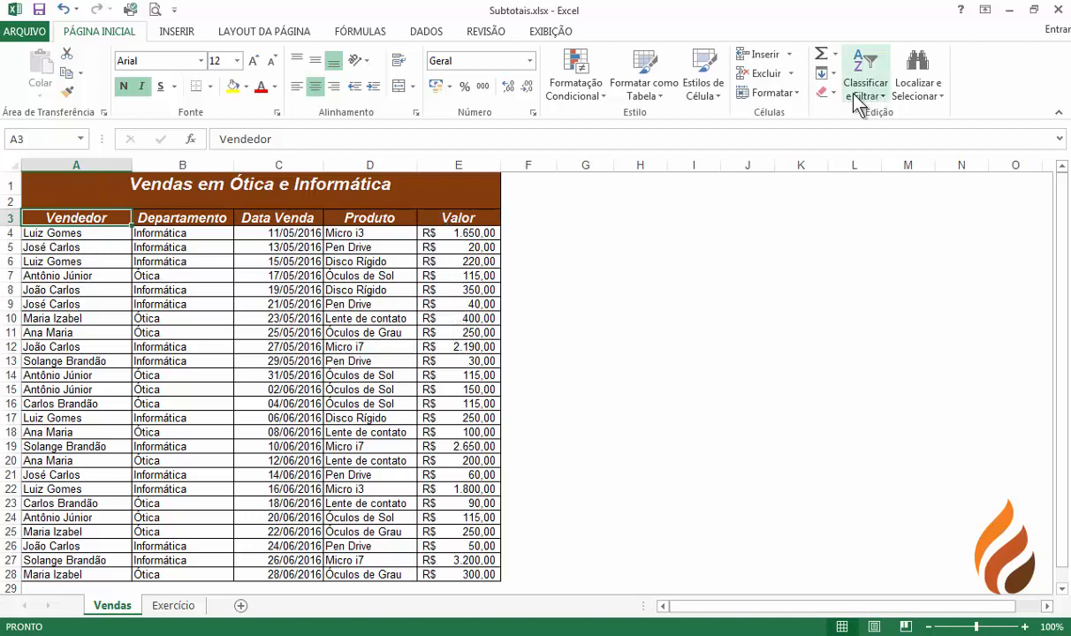
click(421, 31)
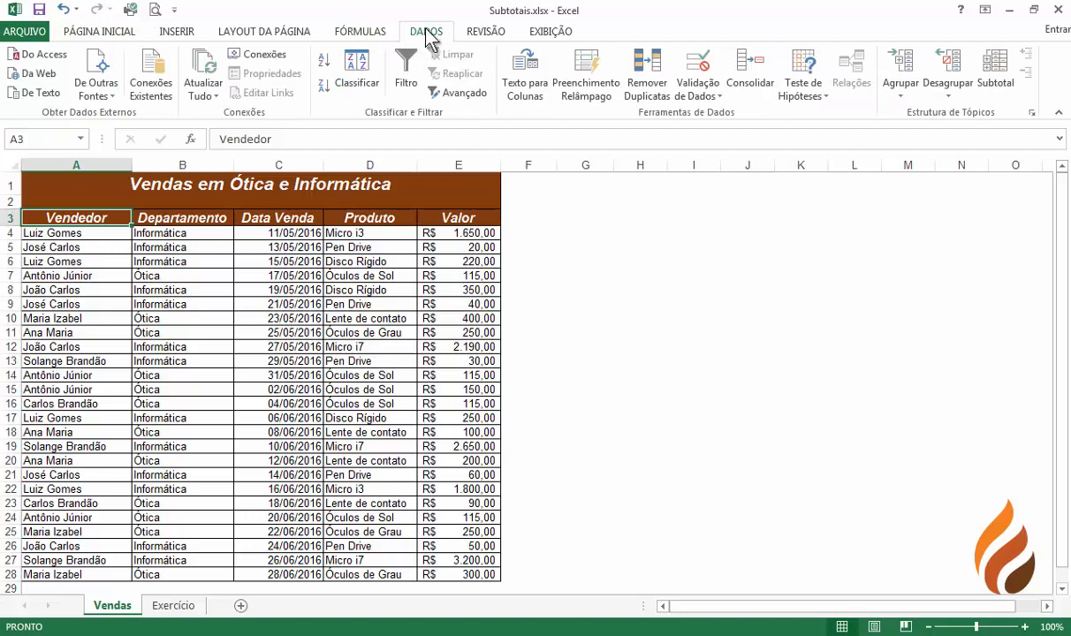
click(358, 71)
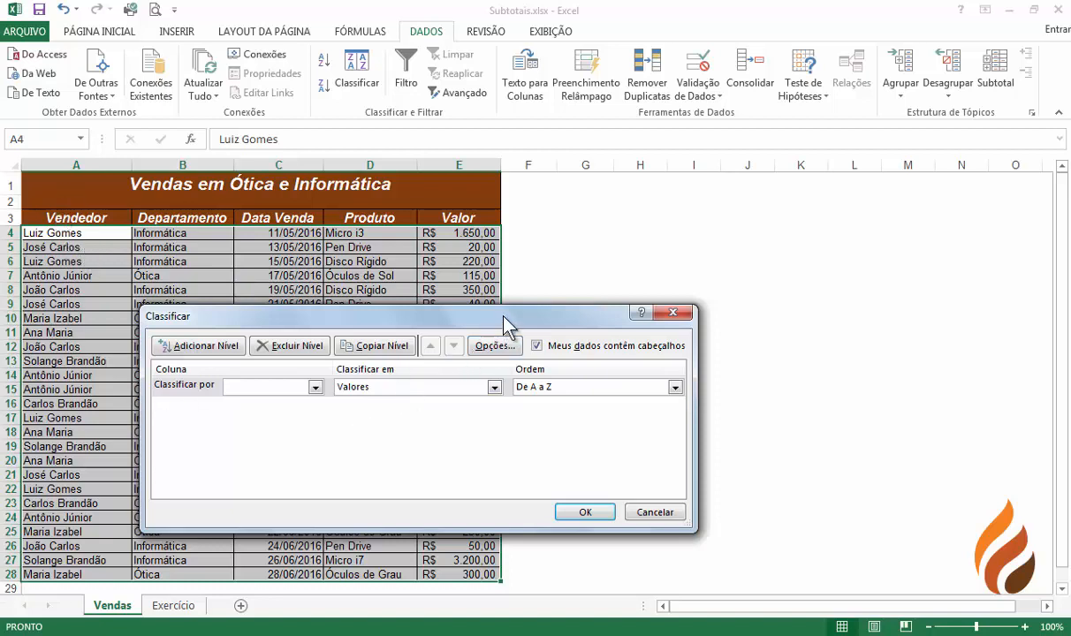
drag(482, 315, 601, 289)
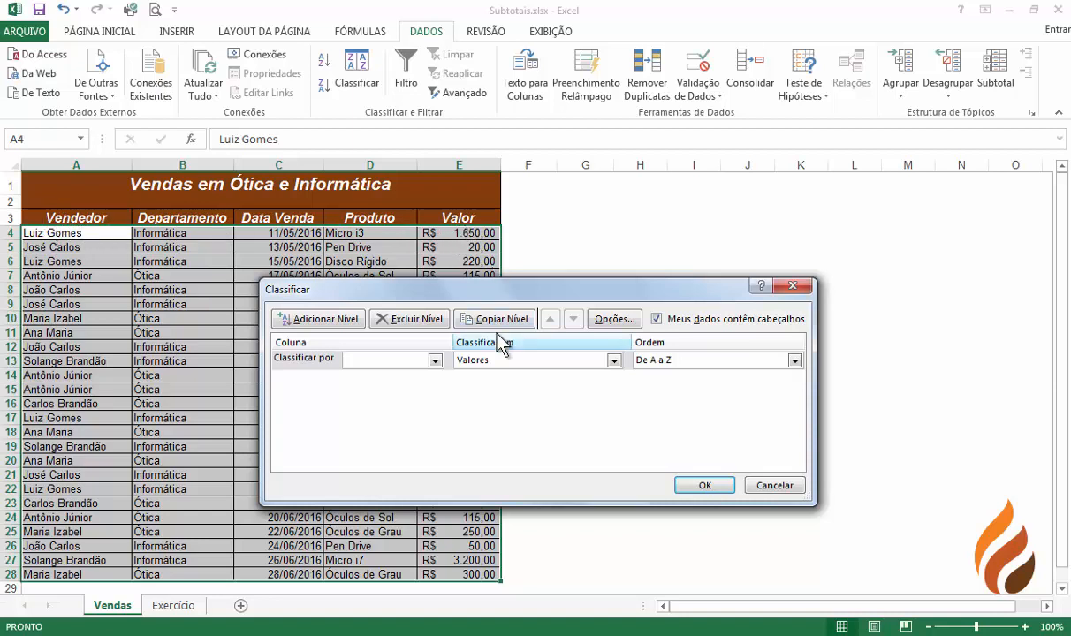
click(434, 360)
click(372, 376)
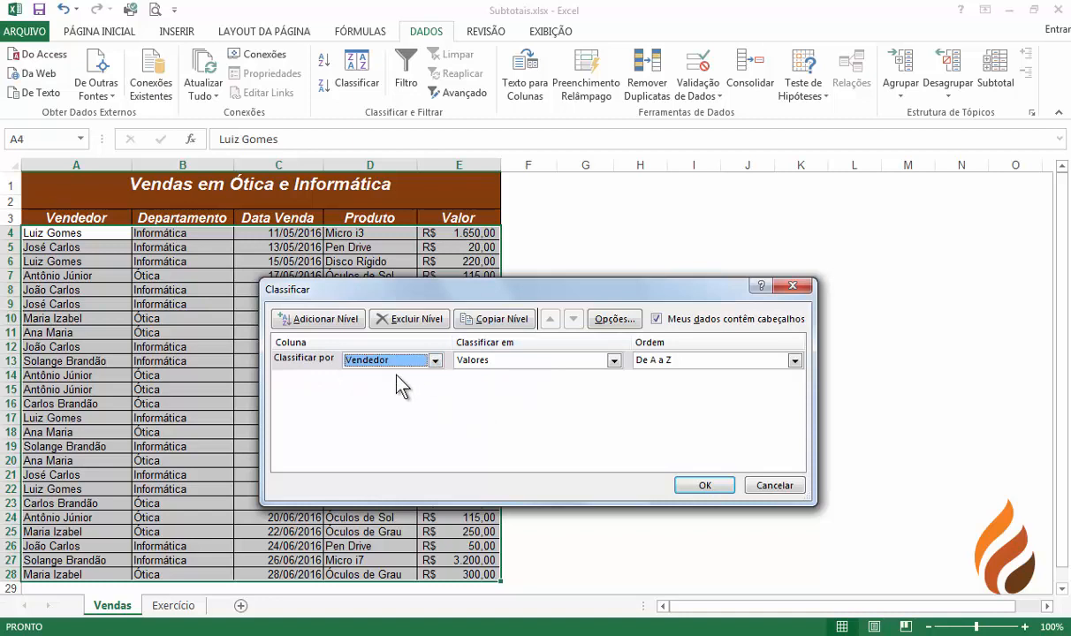
click(301, 320)
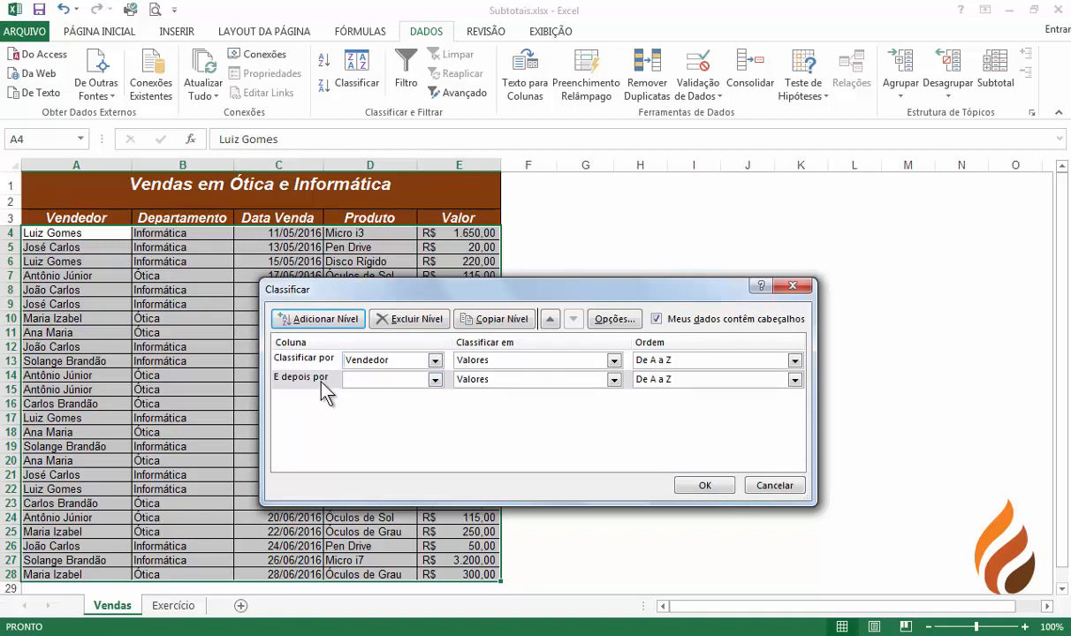
click(380, 379)
click(378, 417)
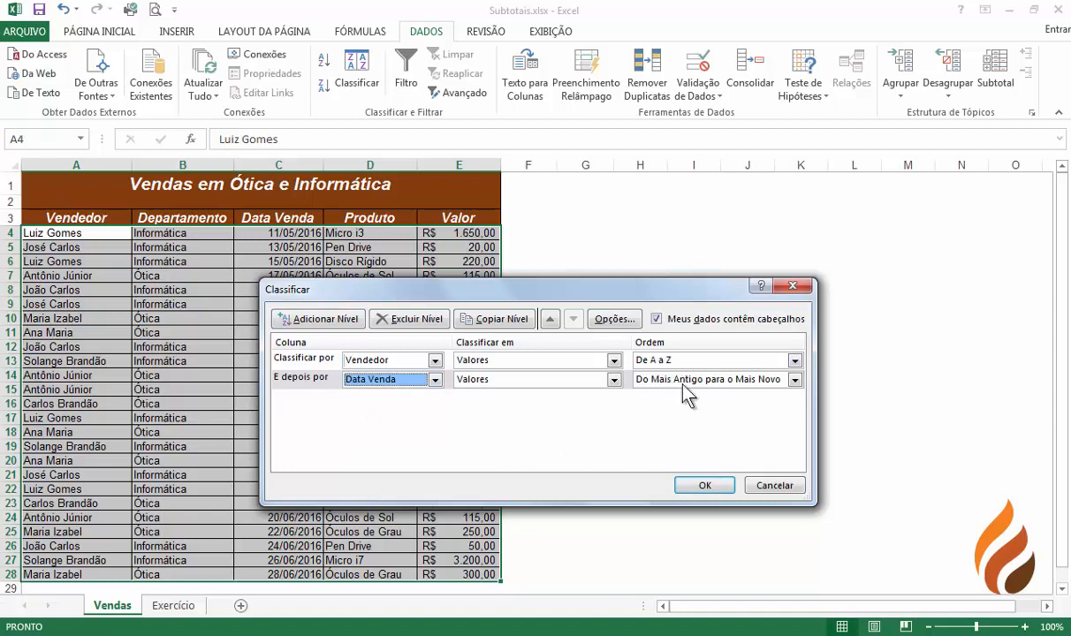
click(705, 486)
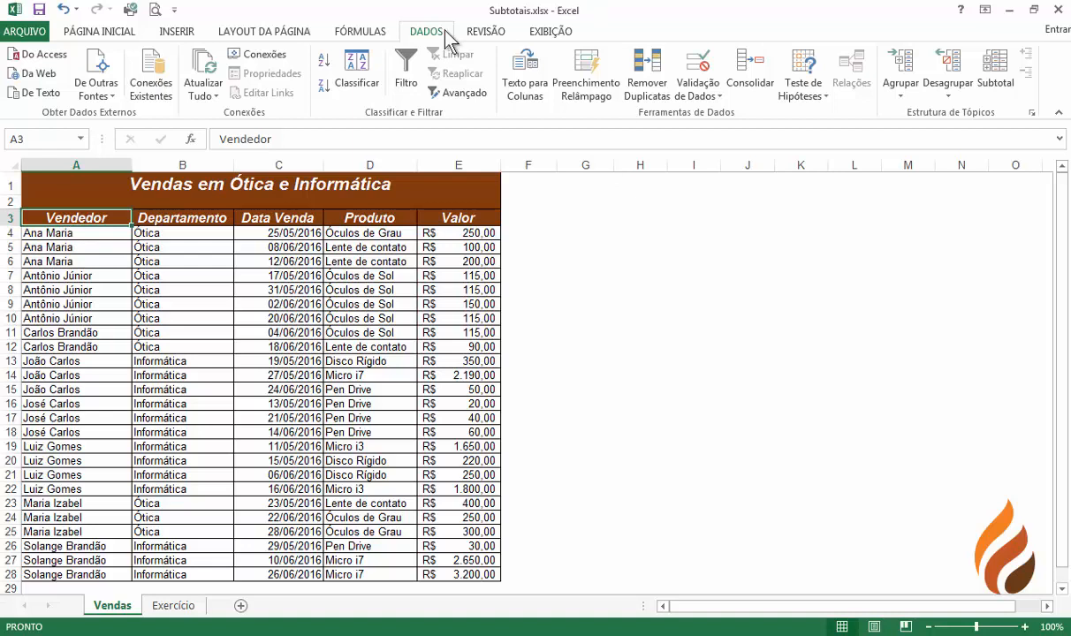
Insert subtotals at each change in Vendedor, using the Soma function on the Valor column
click(997, 75)
drag(672, 262, 571, 256)
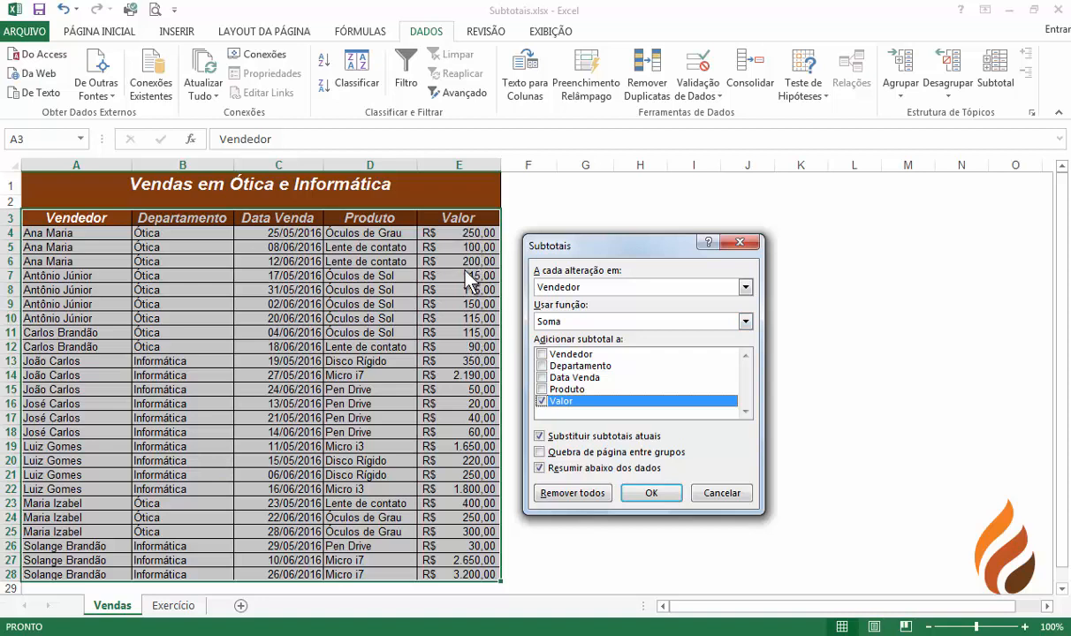
click(746, 324)
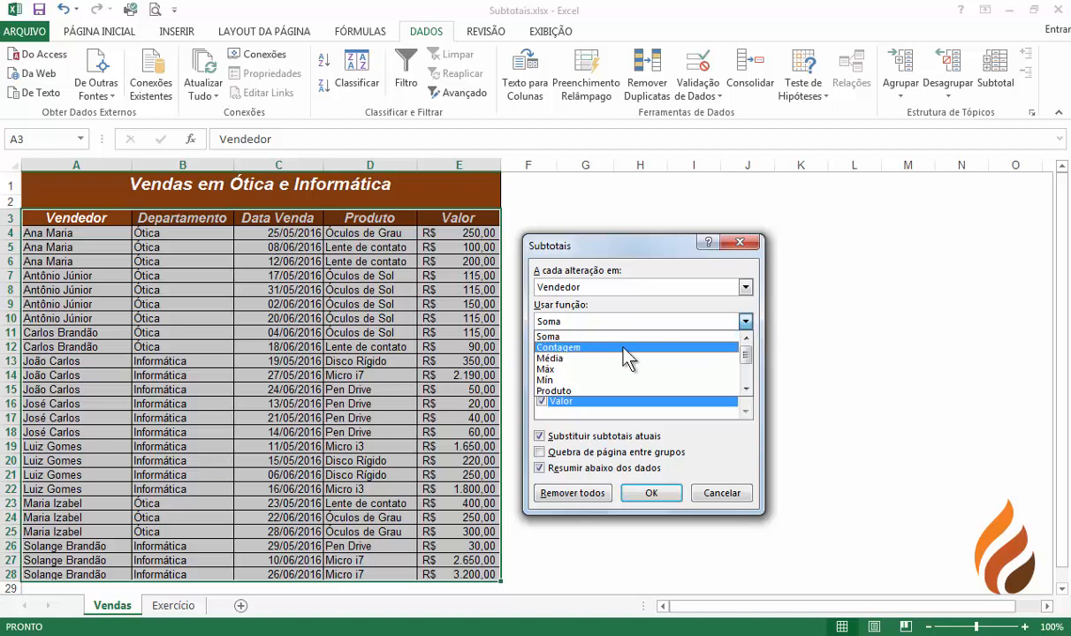
click(746, 323)
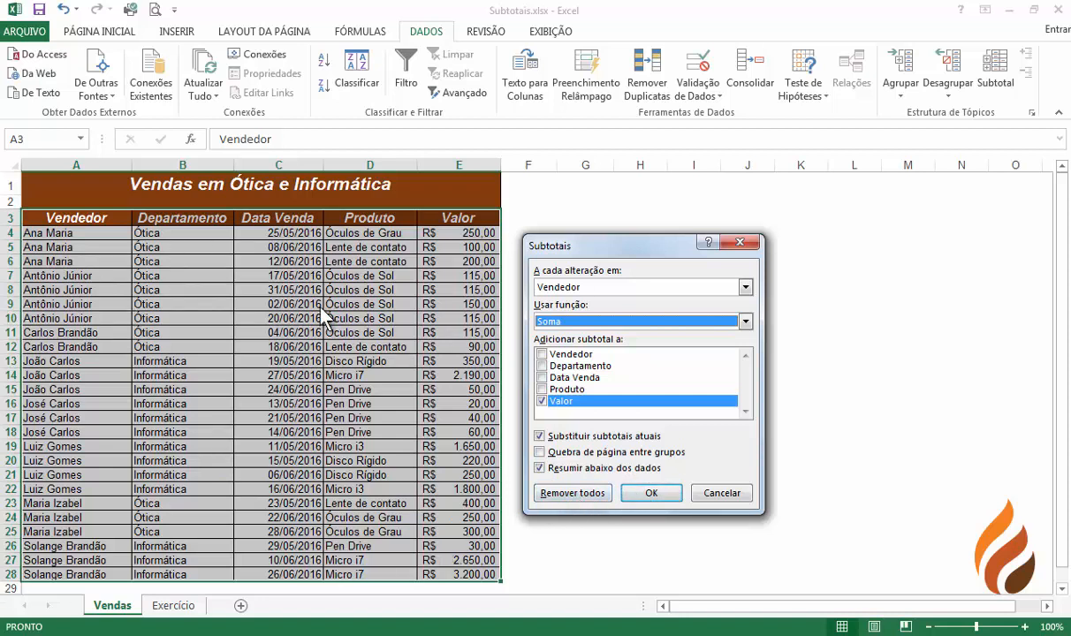
click(650, 494)
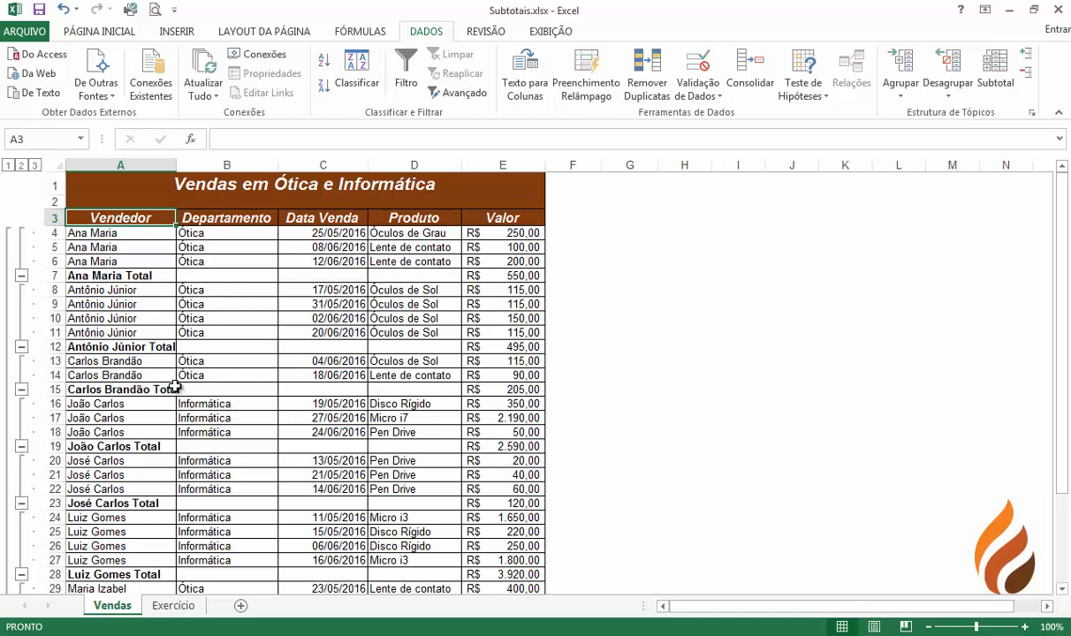
drag(176, 165, 211, 168)
scroll(241, 351, down, 3)
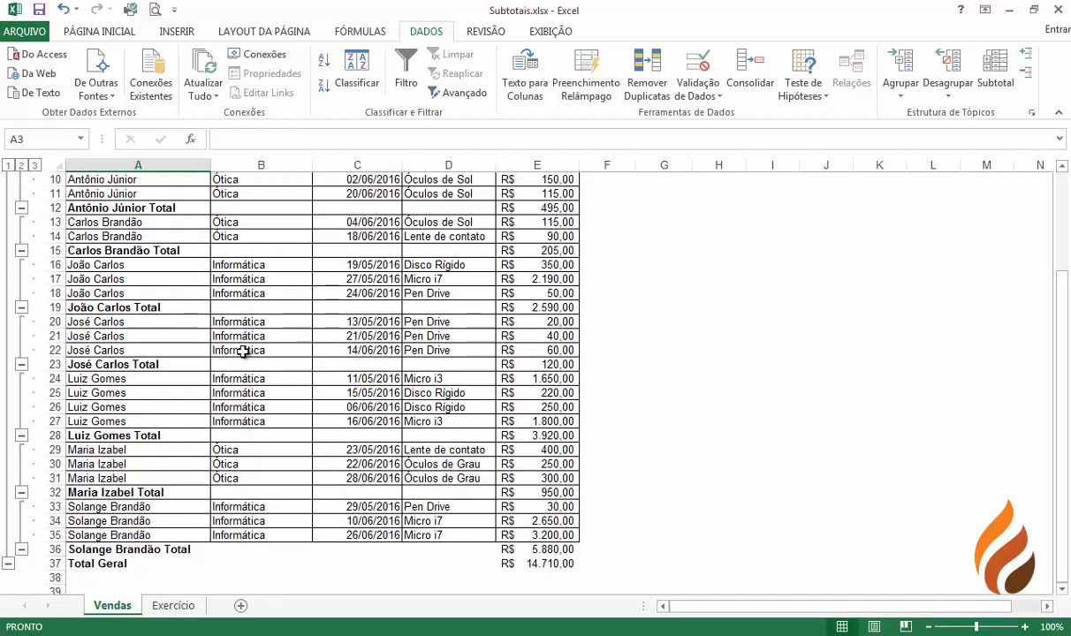
scroll(247, 350, down, 1)
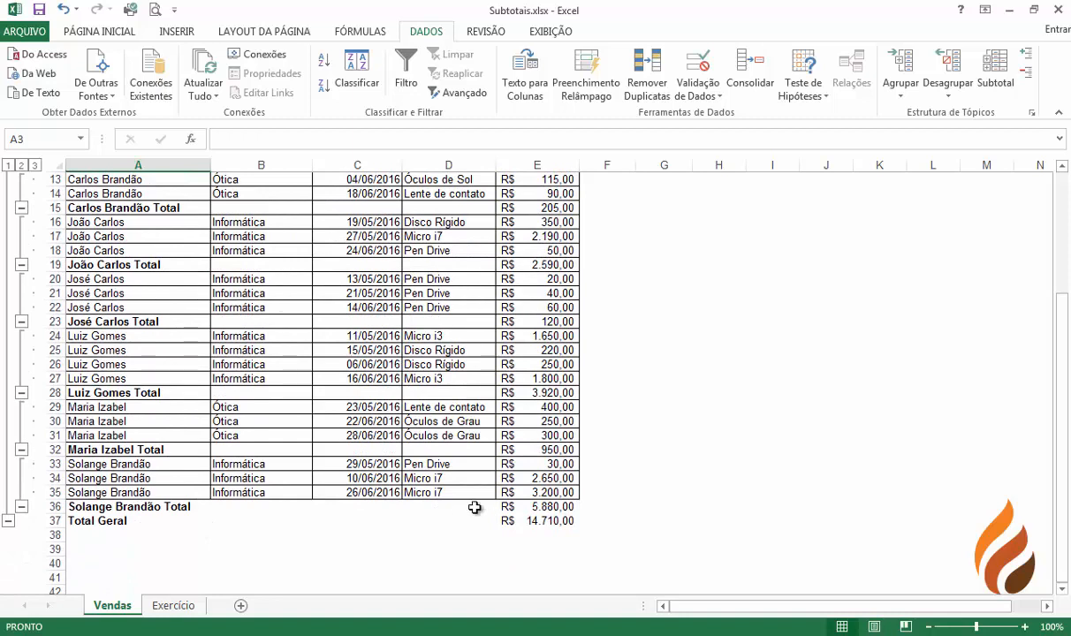
click(109, 505)
drag(109, 505, 530, 521)
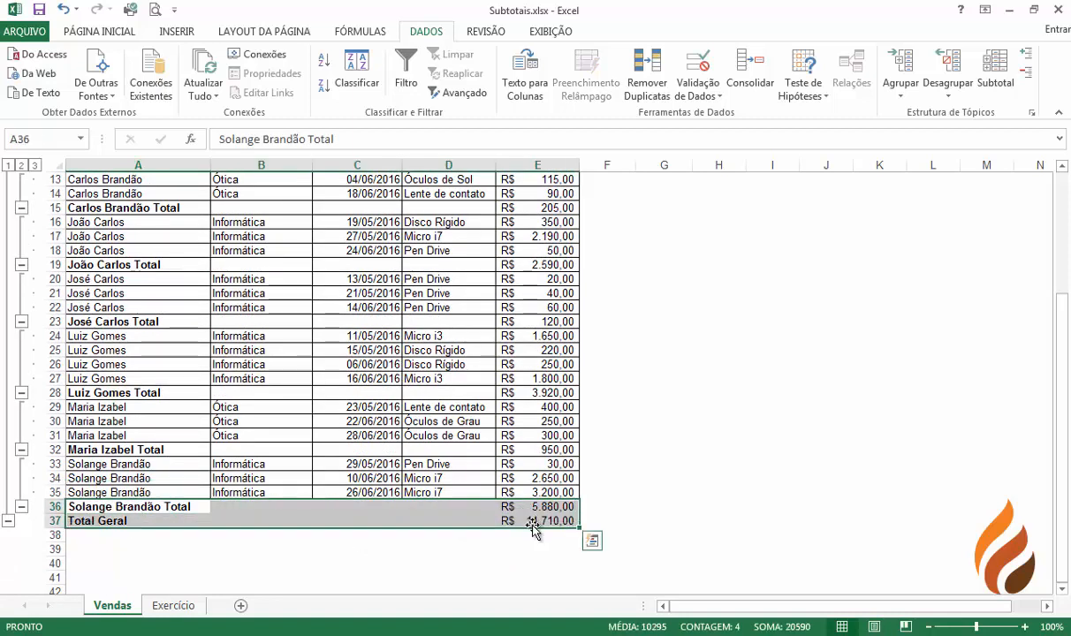
click(91, 32)
click(210, 86)
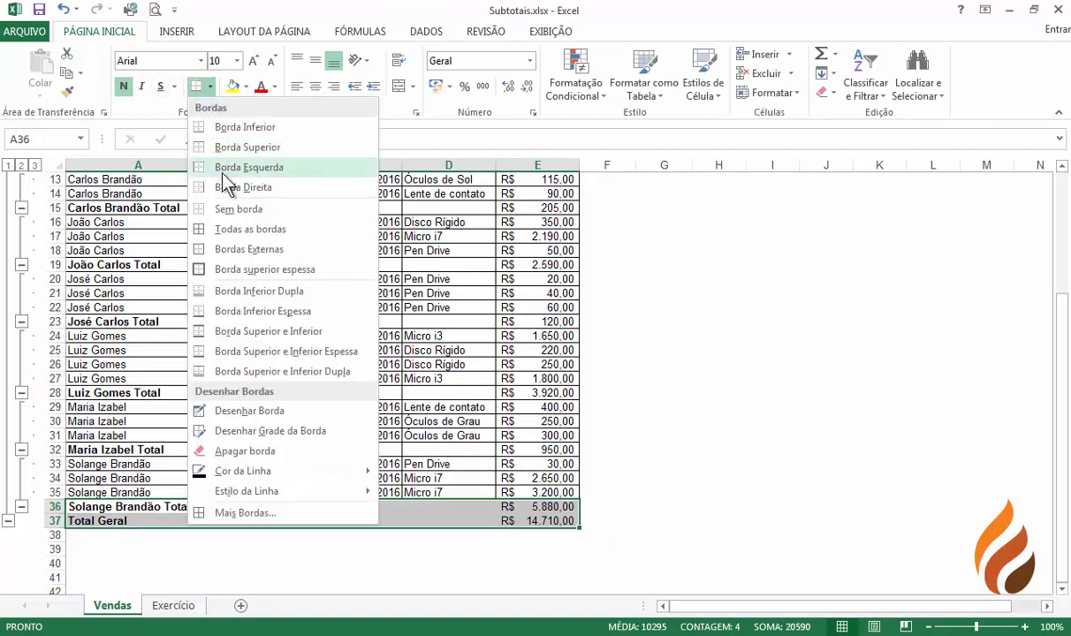
click(212, 229)
click(274, 345)
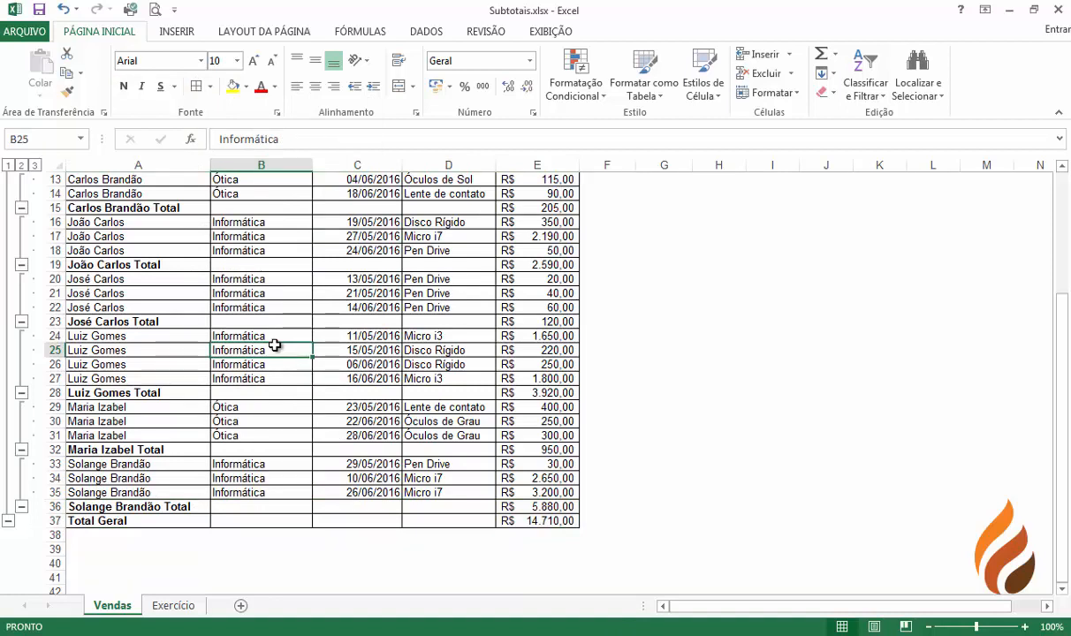
Switch between outline levels 1, 2 and 3, expanding and collapsing the Antônio Júnior group to inspect the subtotals
scroll(275, 345, up, 1)
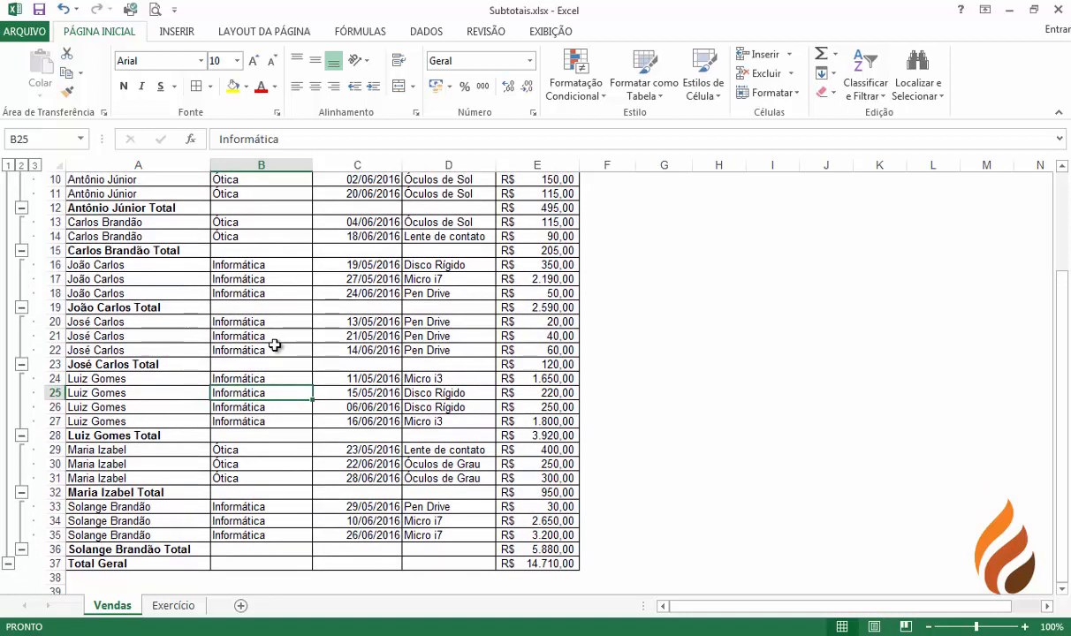
scroll(275, 344, up, 3)
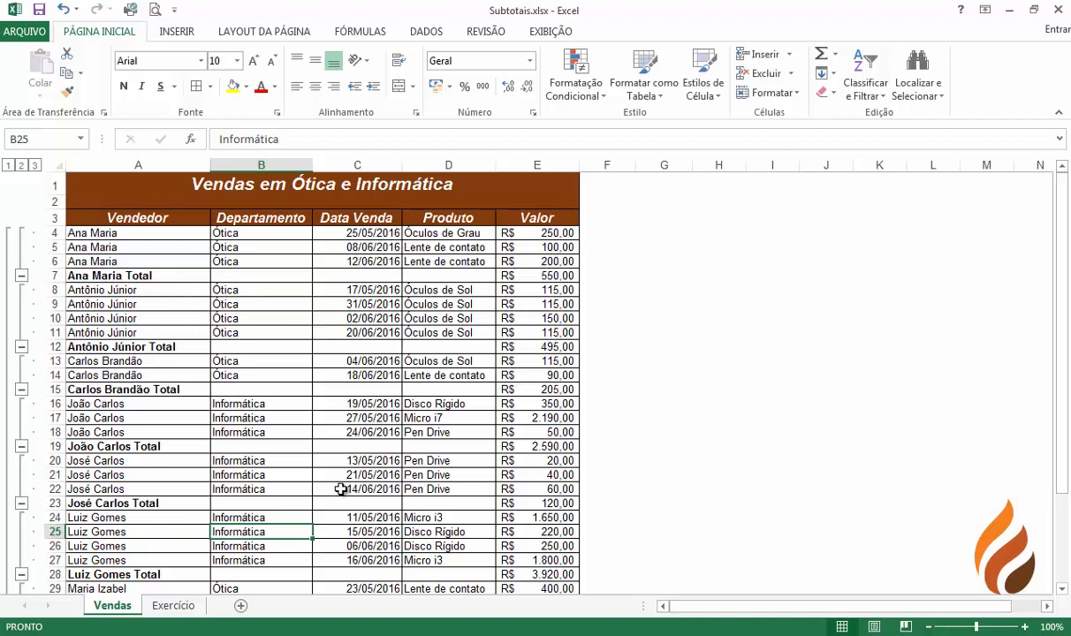
click(103, 218)
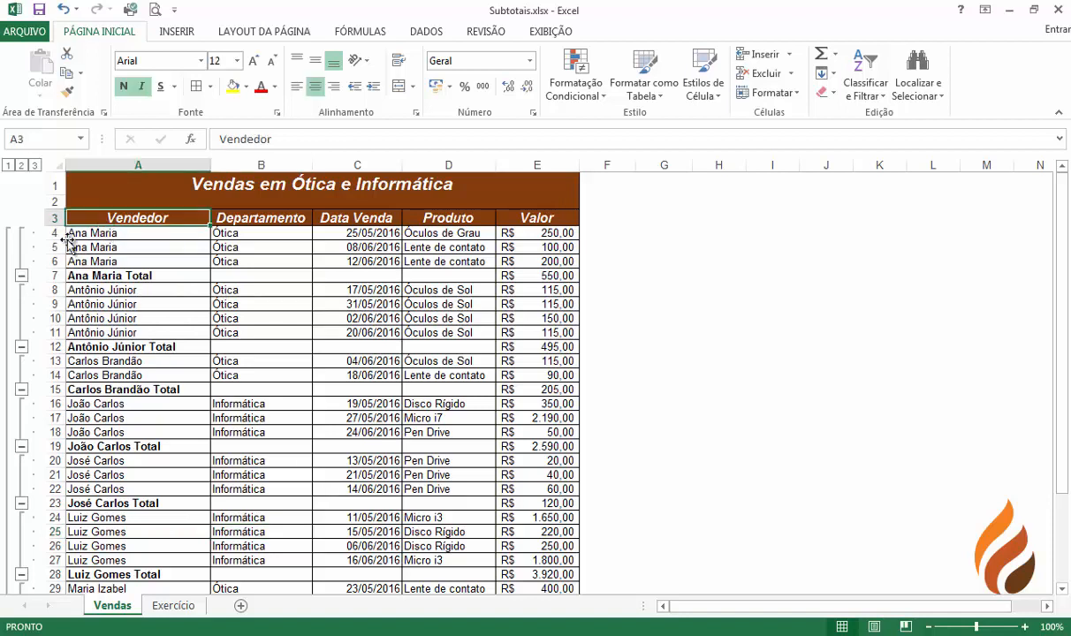
click(7, 166)
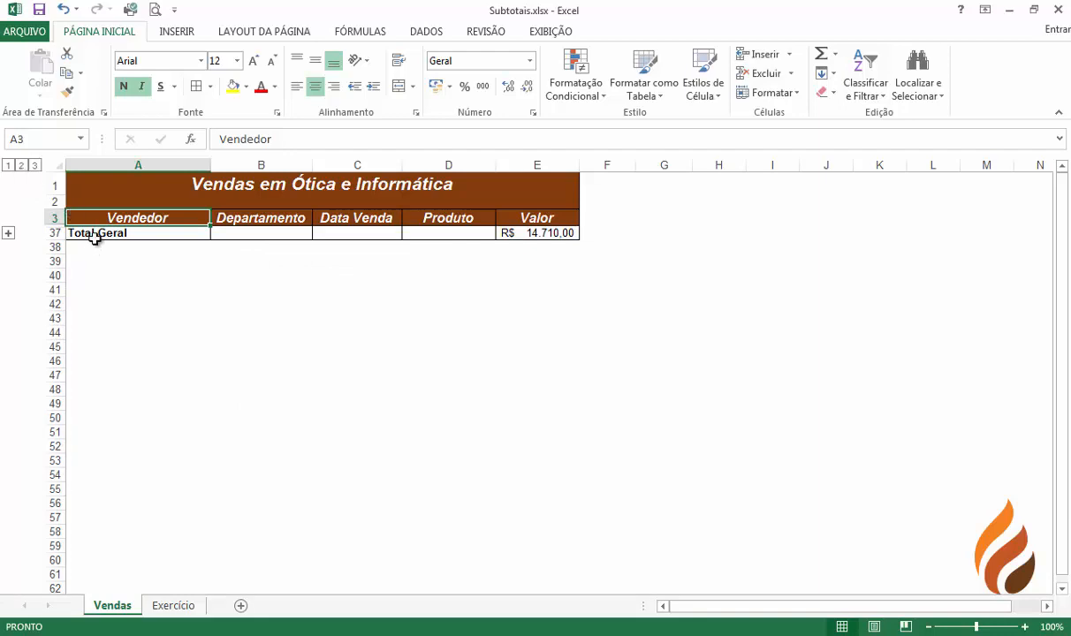
click(20, 166)
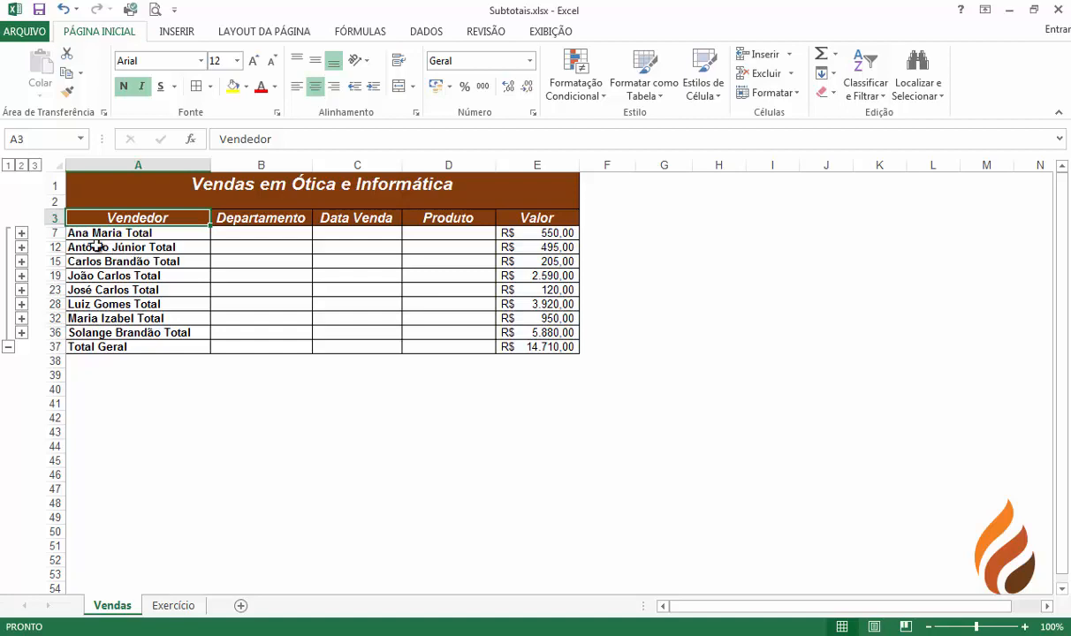
click(21, 249)
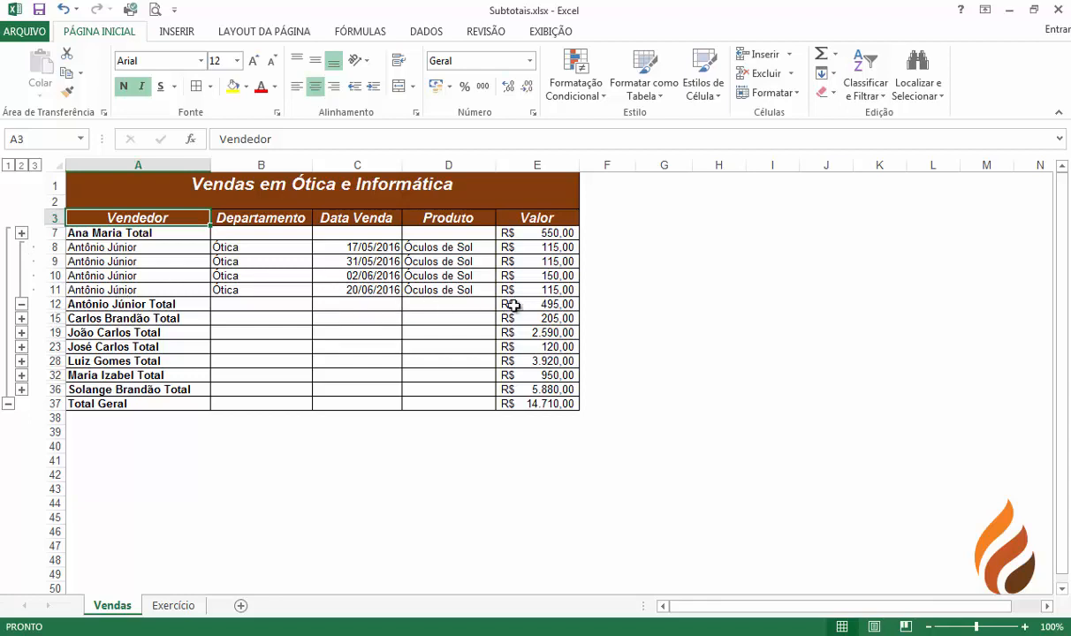
click(21, 304)
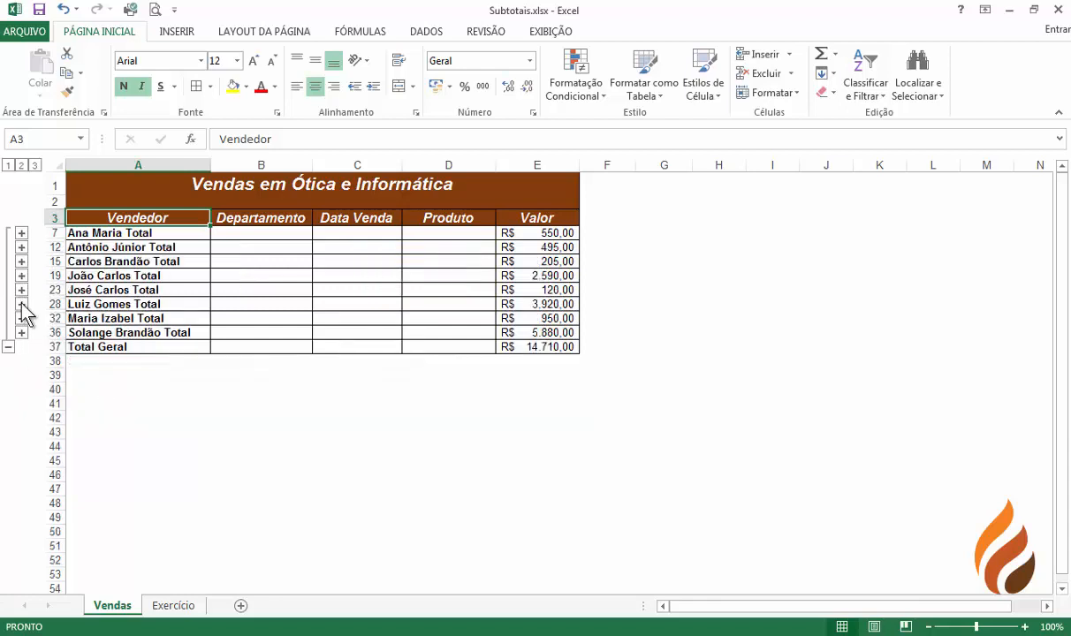
click(34, 165)
scroll(202, 358, down, 3)
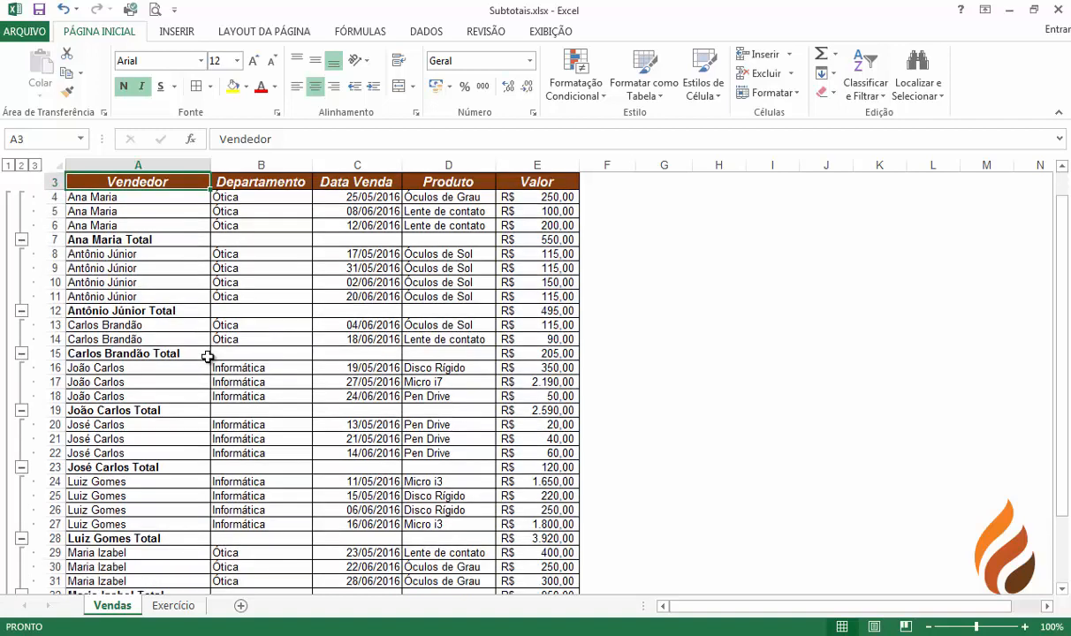
scroll(196, 363, down, 1)
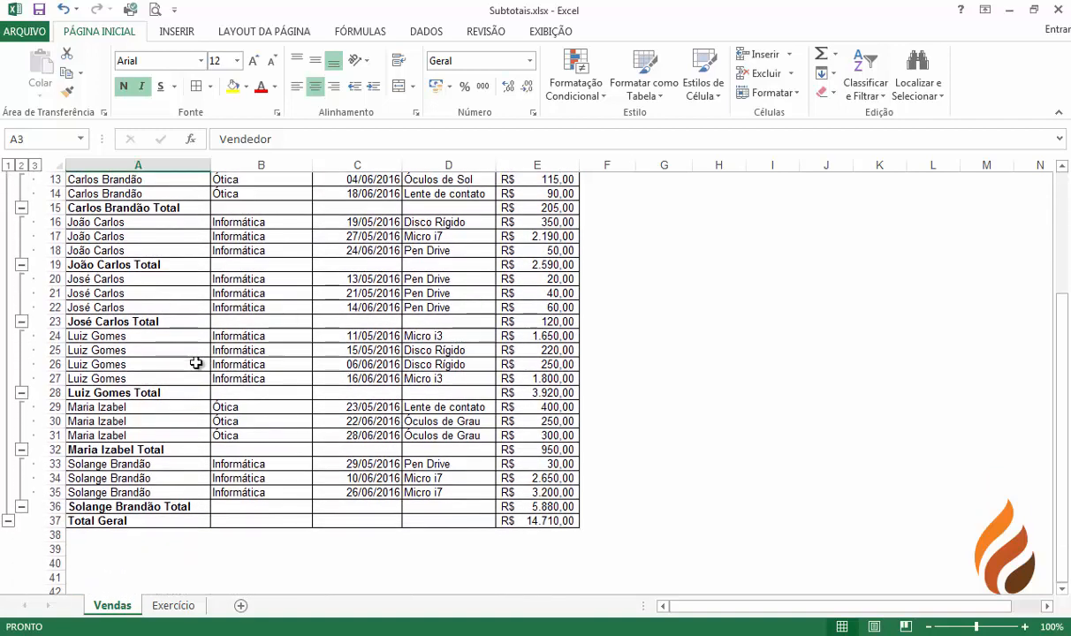
scroll(195, 363, up, 4)
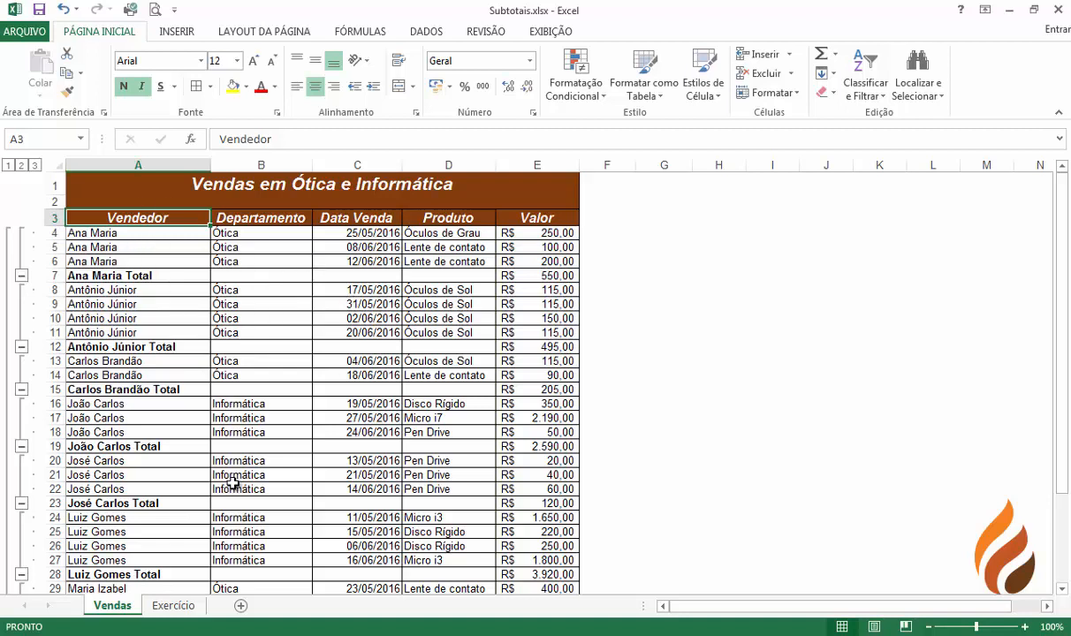
On the Exercício sheet, sort the car sales table by Marca, then by Automóvel, both A to Z
click(171, 606)
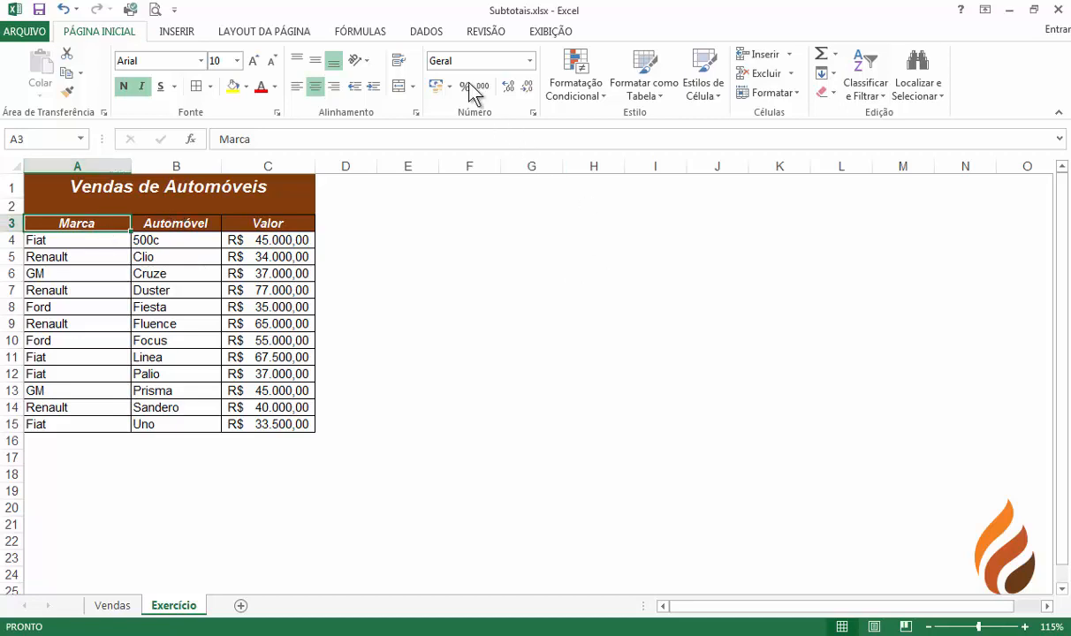
click(416, 31)
click(363, 68)
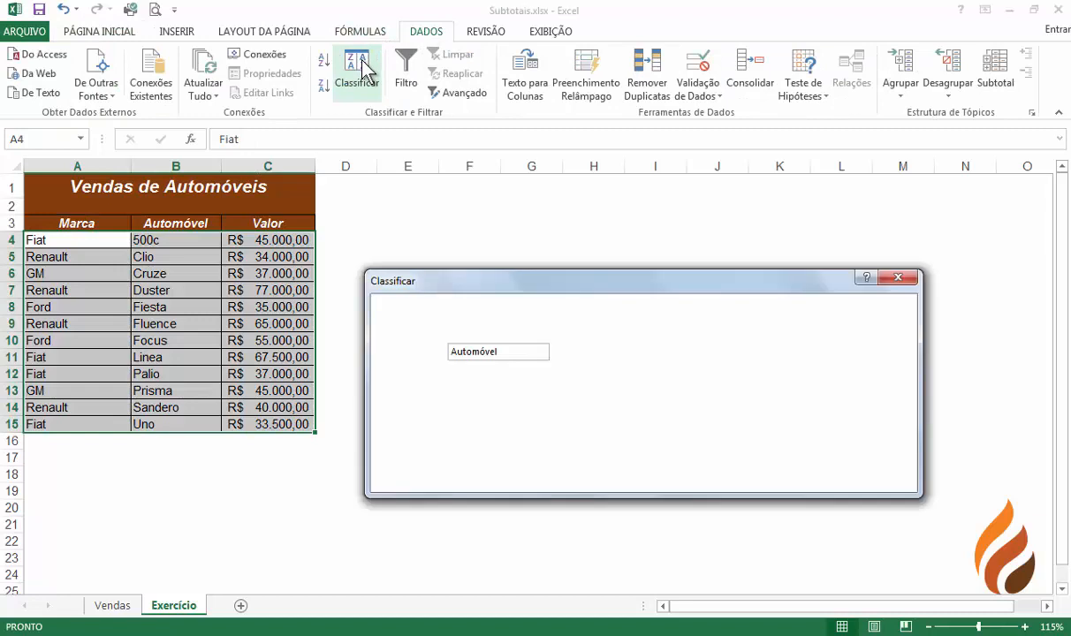
click(489, 353)
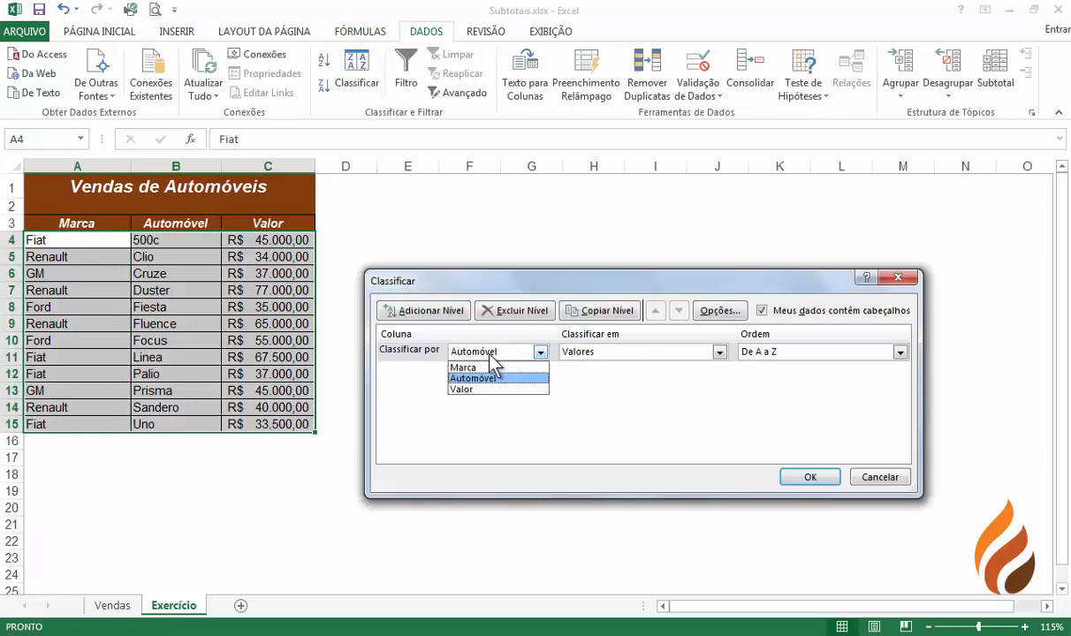
click(476, 368)
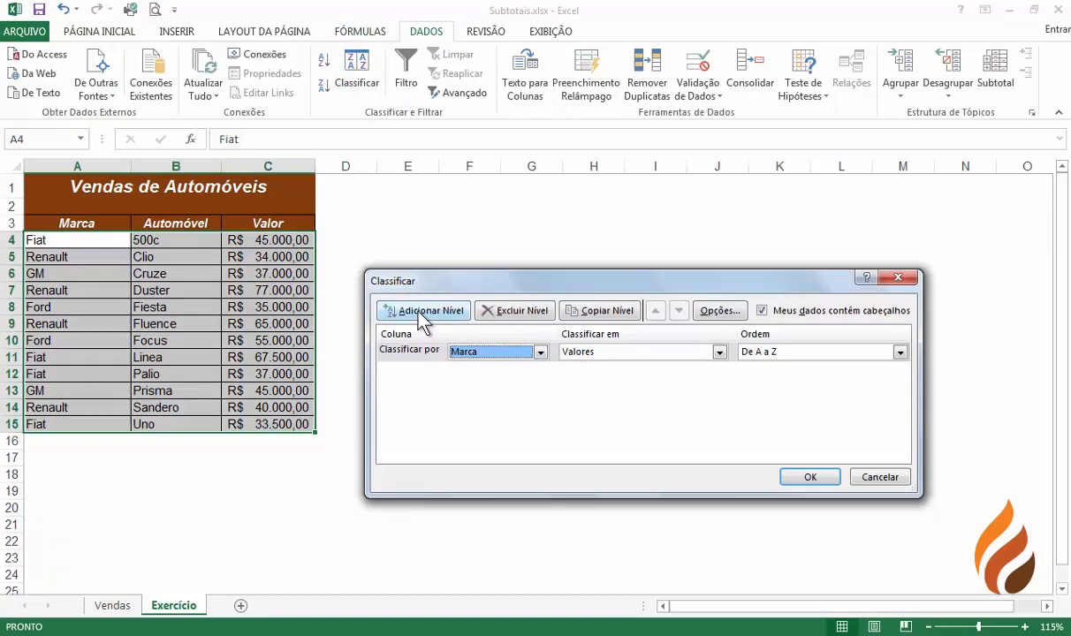
click(421, 311)
click(485, 372)
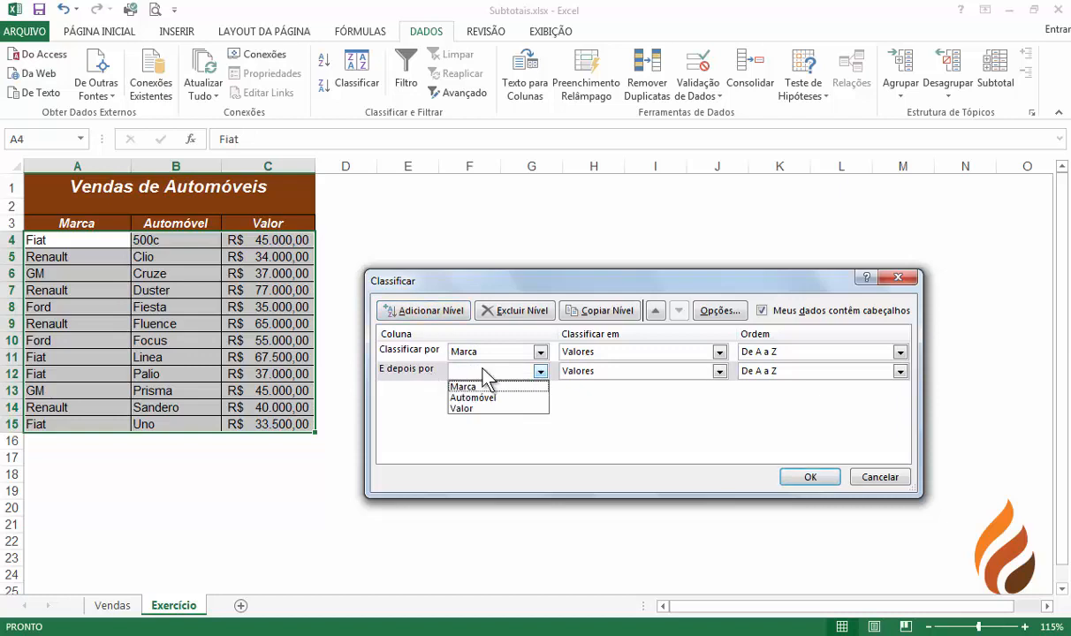
click(483, 398)
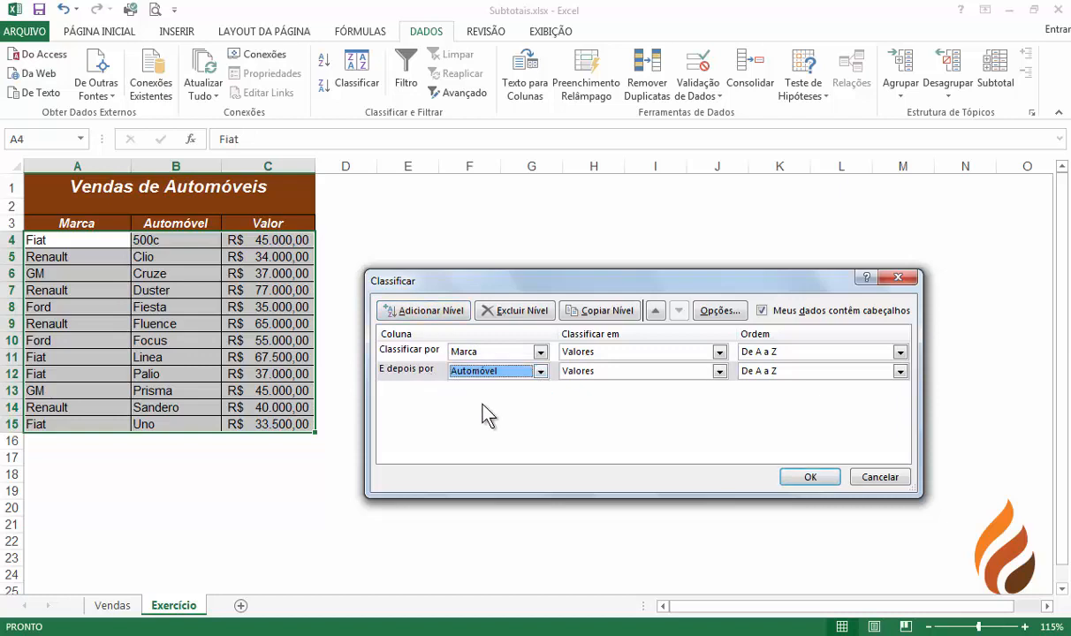
click(804, 476)
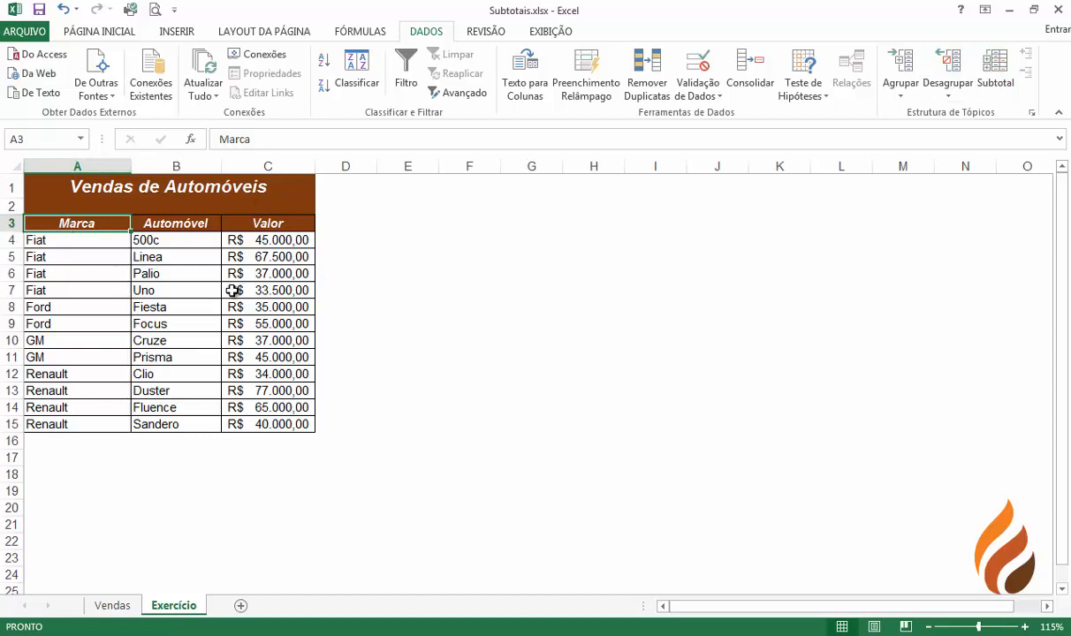
Insert subtotals at each change in Marca, summing the Valor column
click(998, 72)
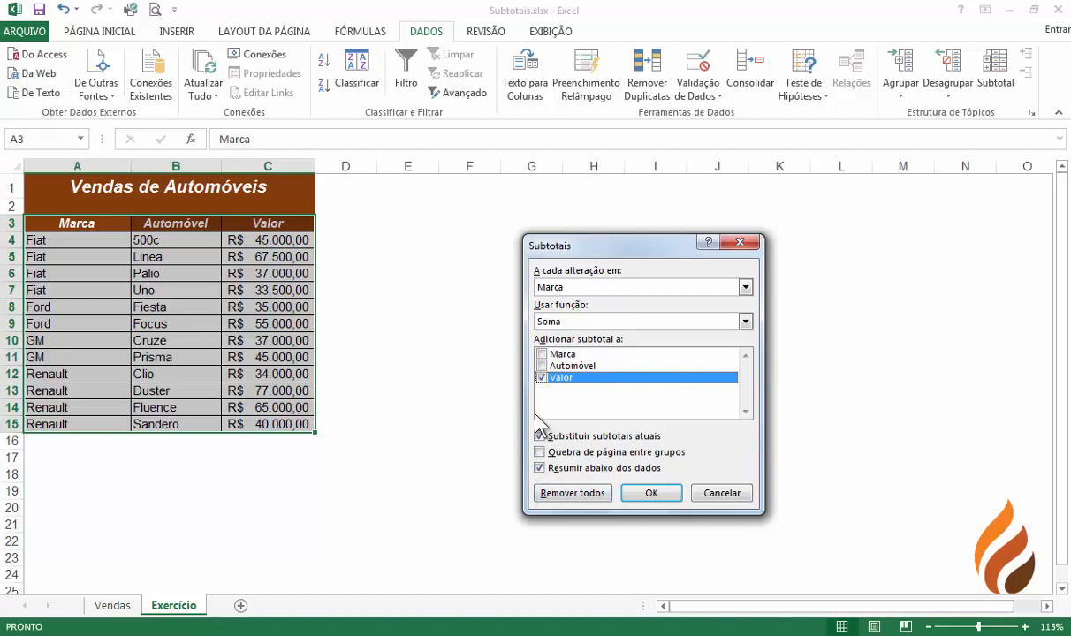
click(650, 493)
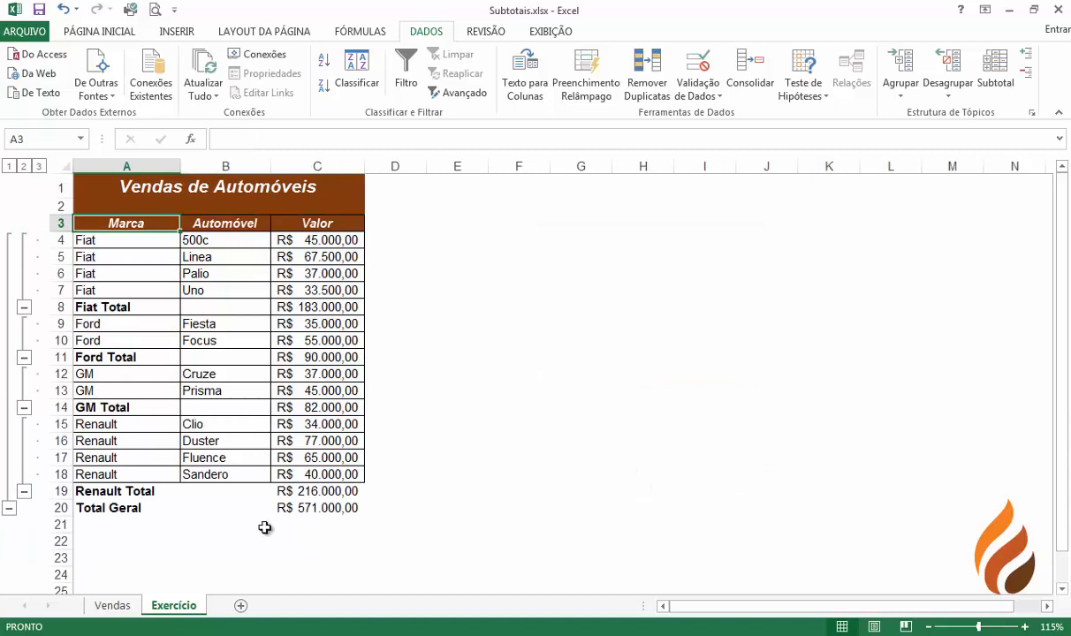
Apply all borders to the Renault Total and Total Geral rows across columns A to C
drag(106, 491, 354, 508)
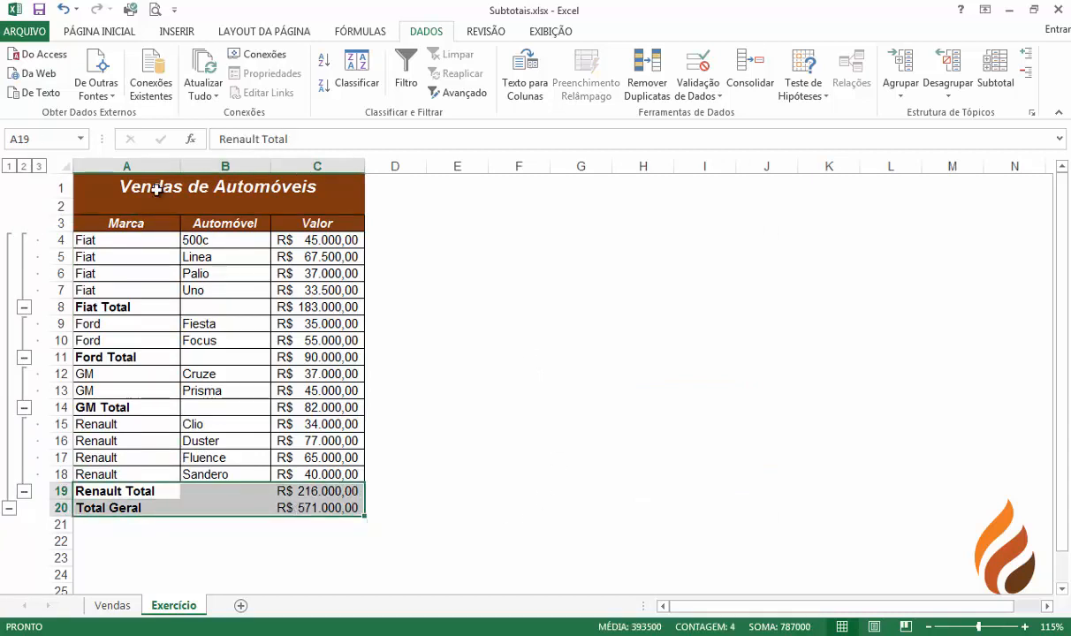
click(97, 32)
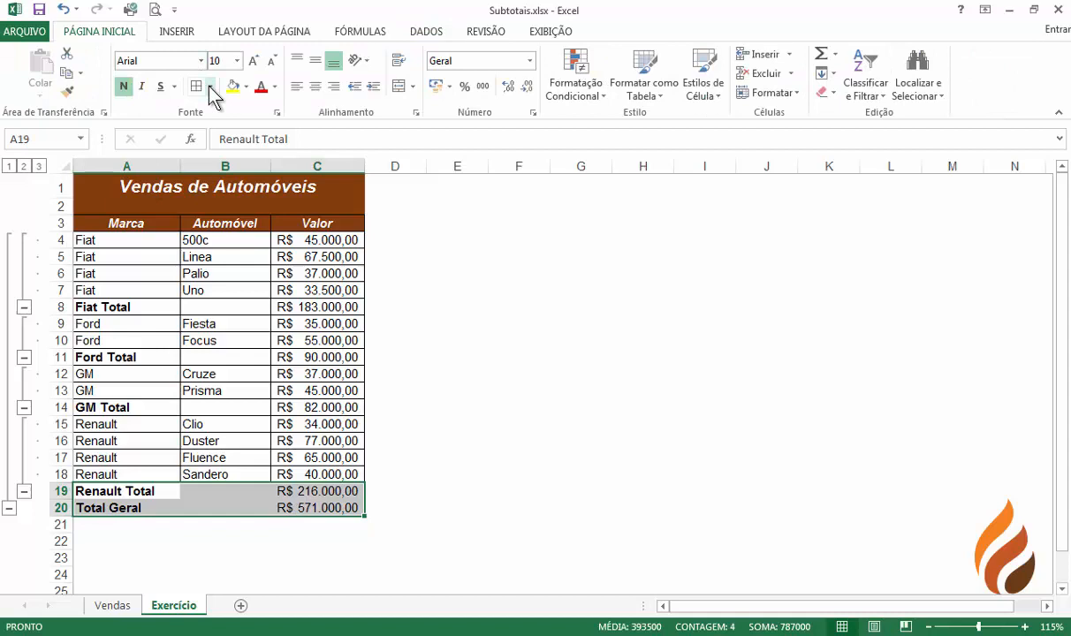
click(196, 86)
click(481, 309)
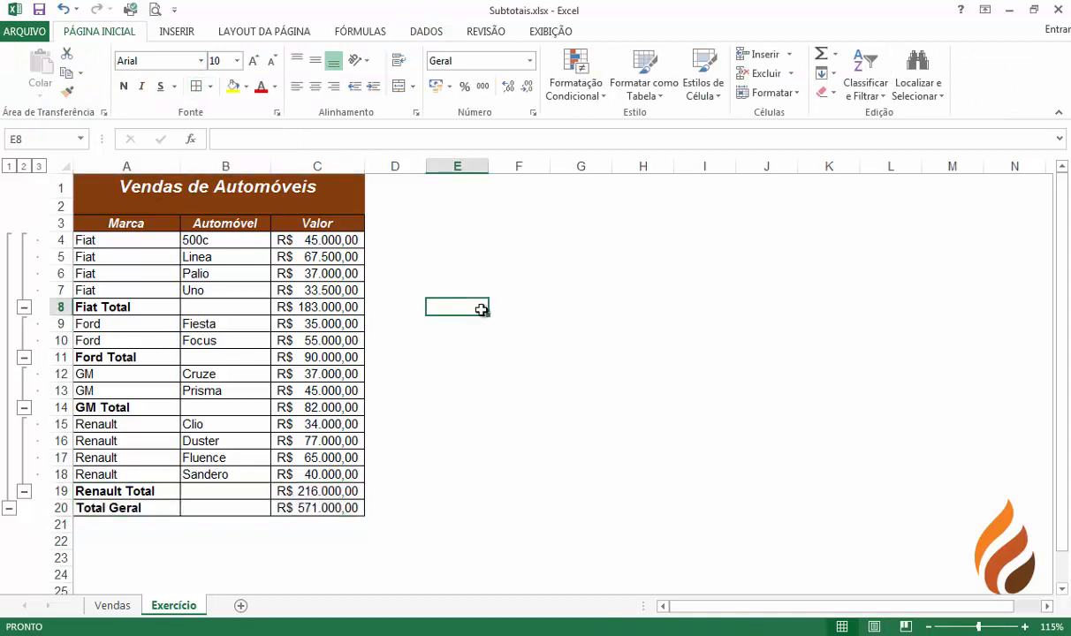